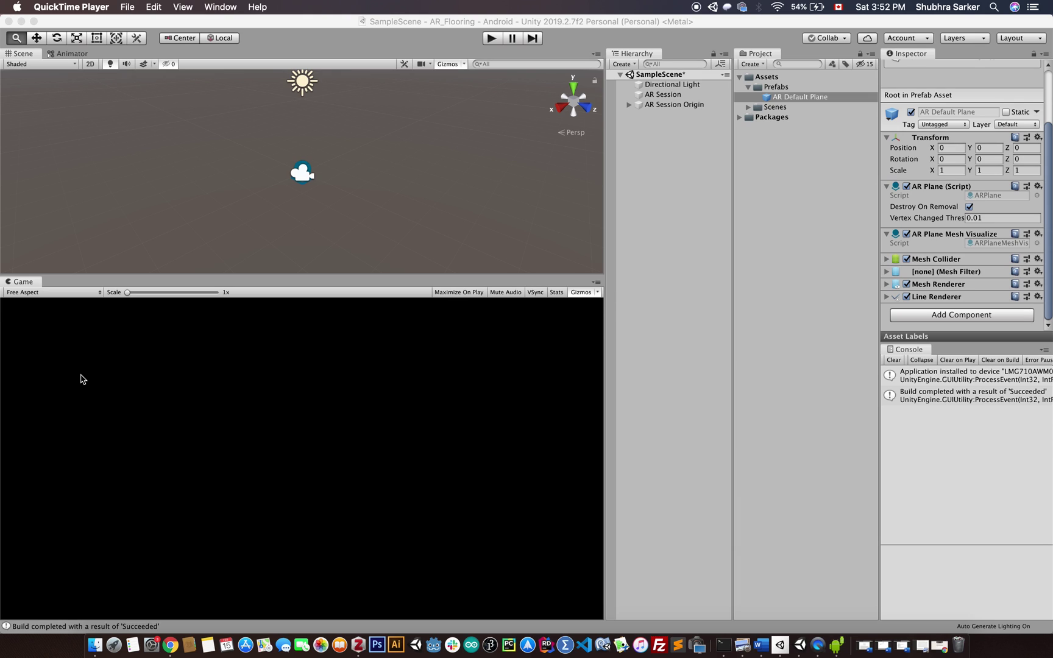
# - Drag the AR Default Plane prefab into the scene and select the new instance
pyautogui.click(82, 379)
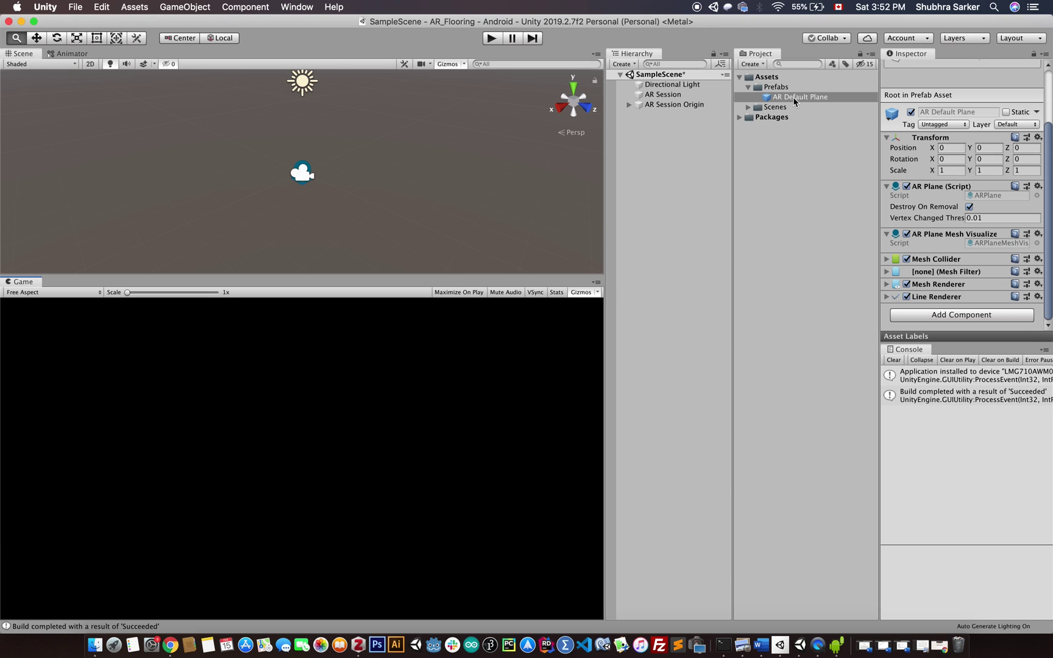
pyautogui.moveTo(794, 101); pyautogui.dragTo(646, 186)
pyautogui.click(673, 115)
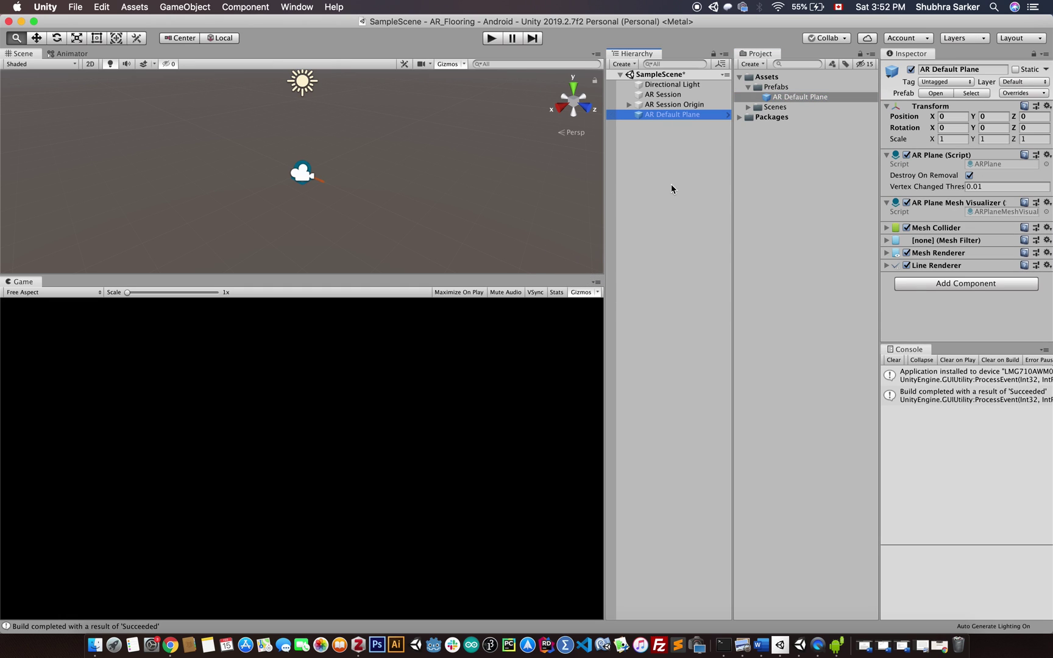
# - Expand the Mesh Renderer and reveal its DebugPlane material in AR Foundation's Materials folder
pyautogui.click(887, 253)
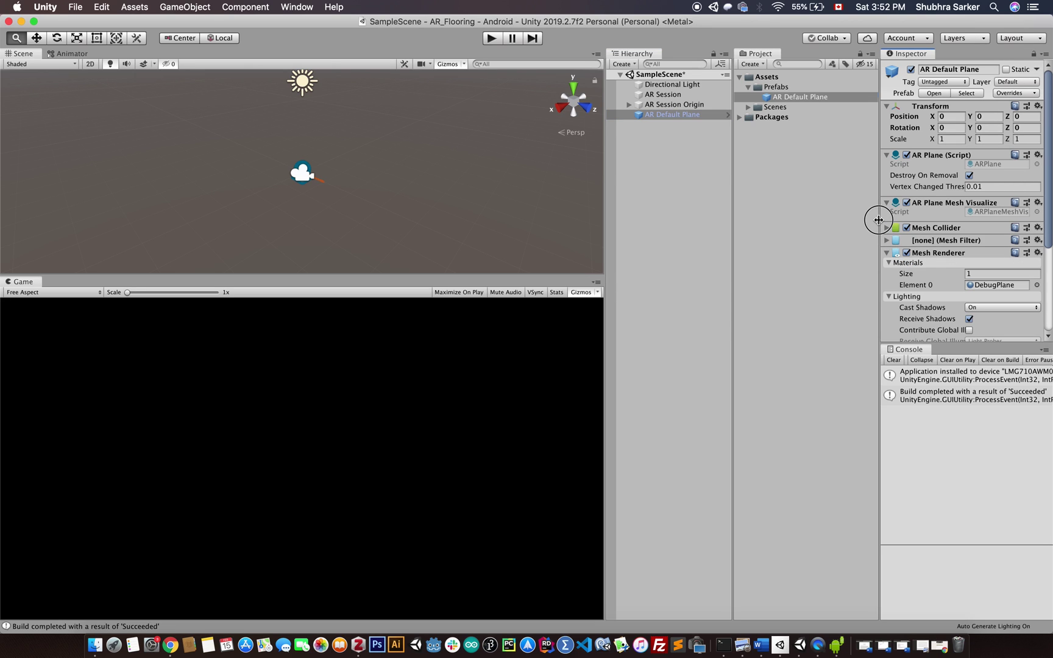
pyautogui.moveTo(878, 219); pyautogui.dragTo(813, 222)
pyautogui.scroll(-5, 884, 231)
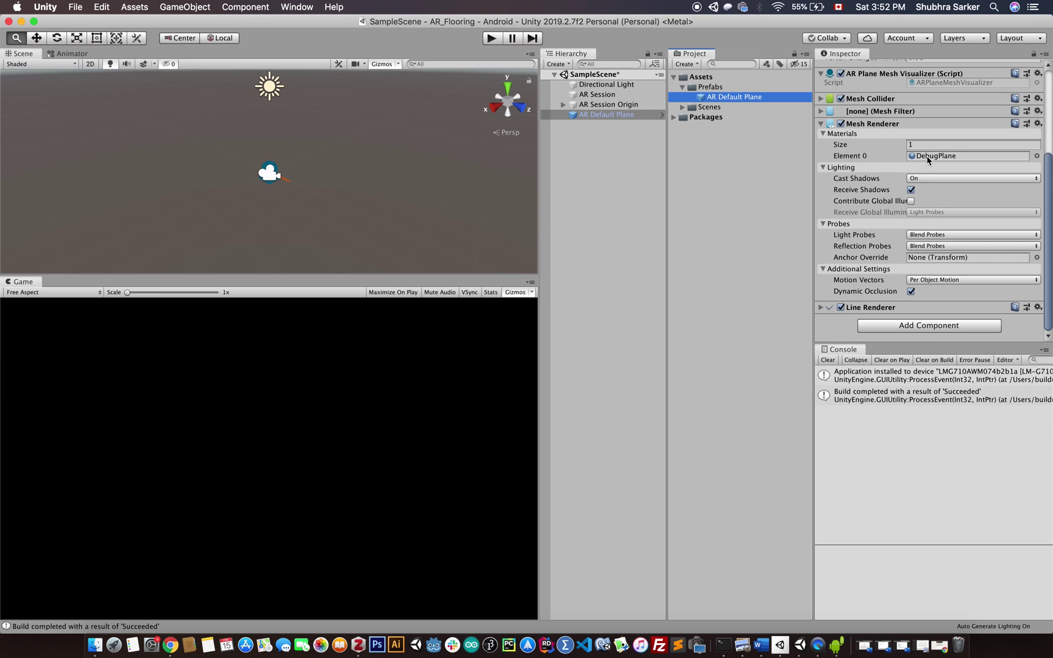
pyautogui.click(953, 157)
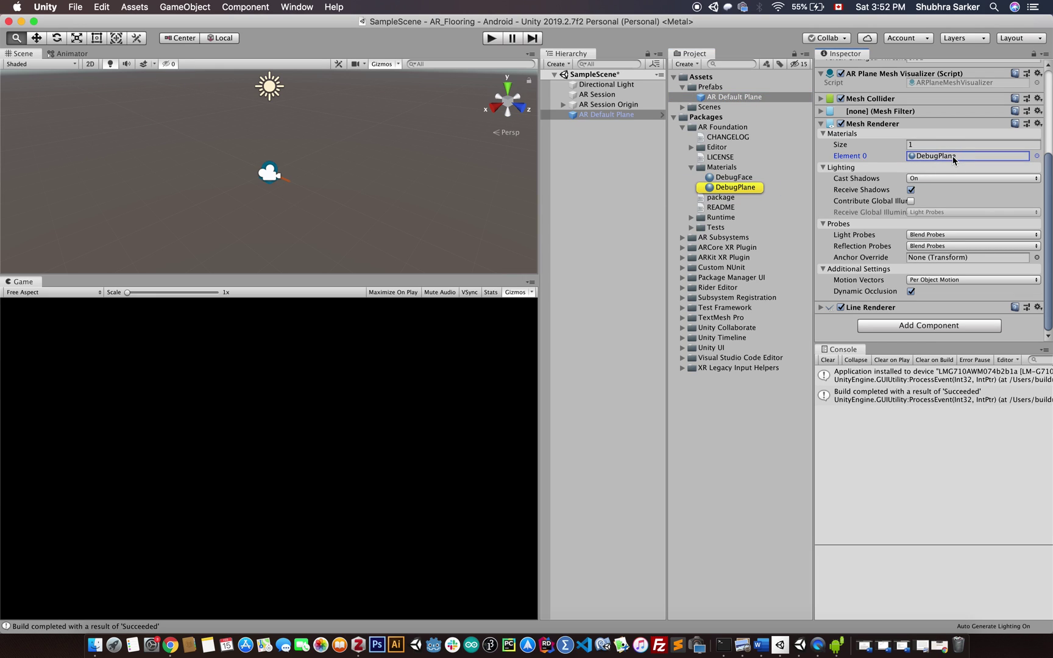
pyautogui.click(734, 192)
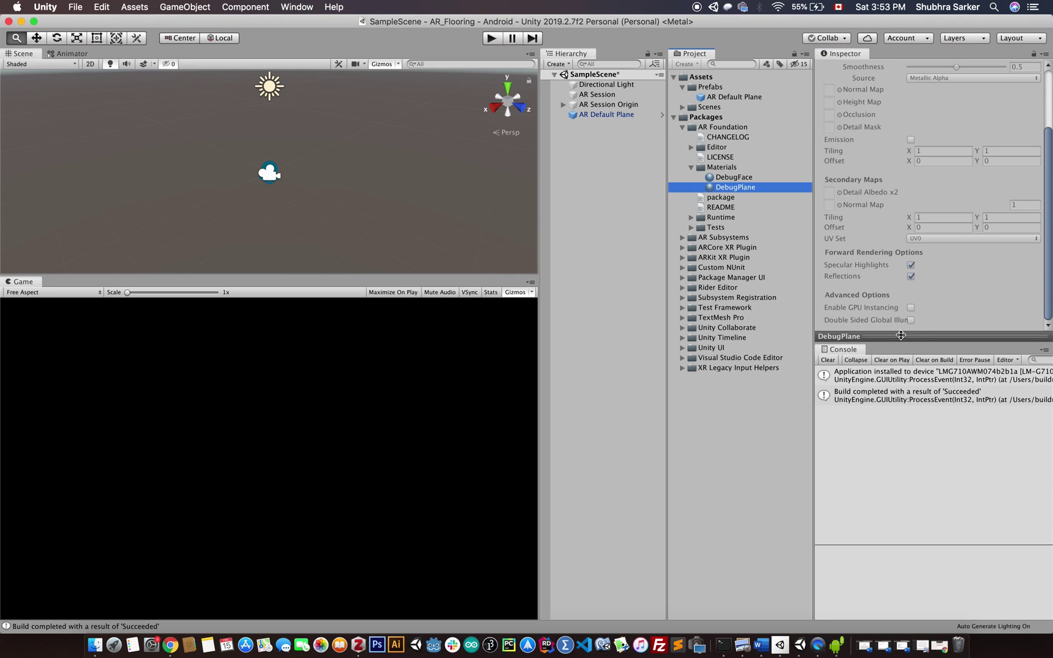
# - Clear the selection and collapse the Packages contents
pyautogui.scroll(5, 976, 254)
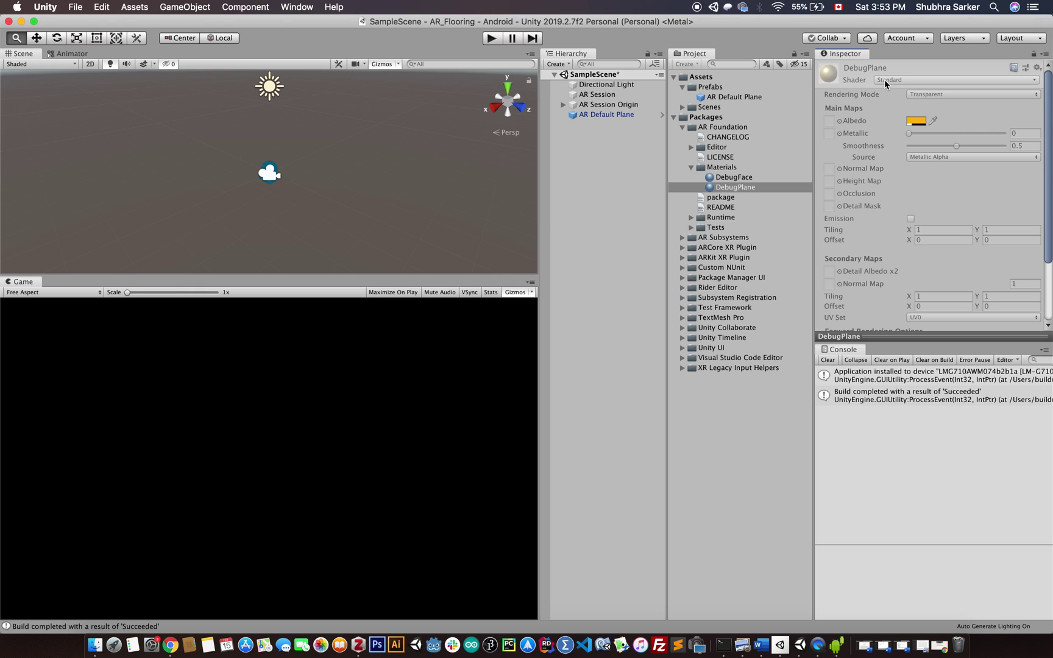
pyautogui.scroll(-3, 905, 171)
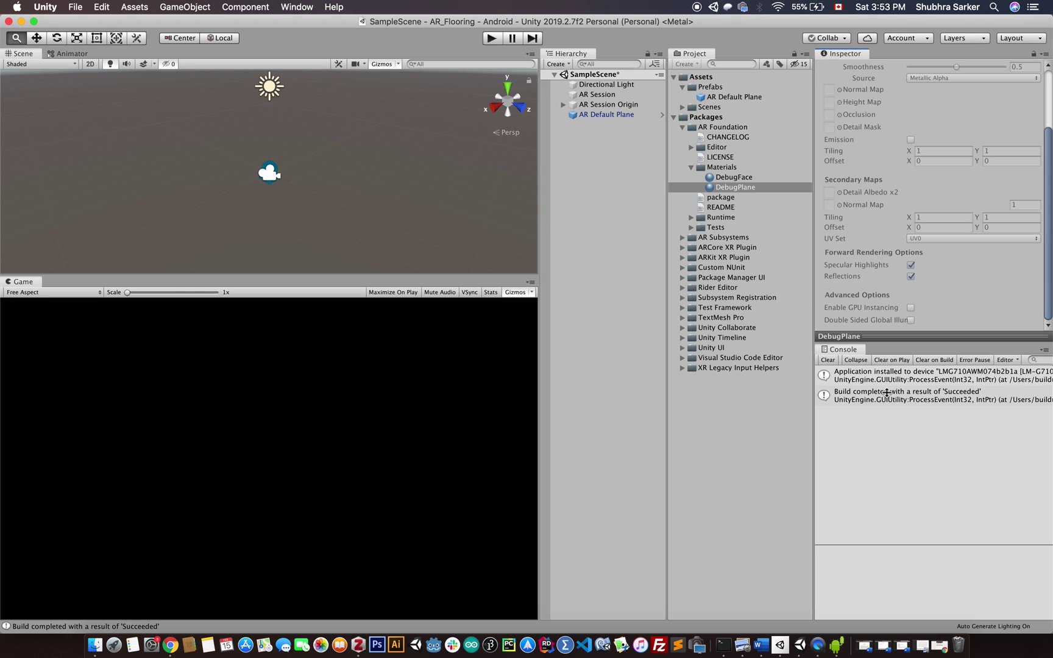
pyautogui.click(602, 172)
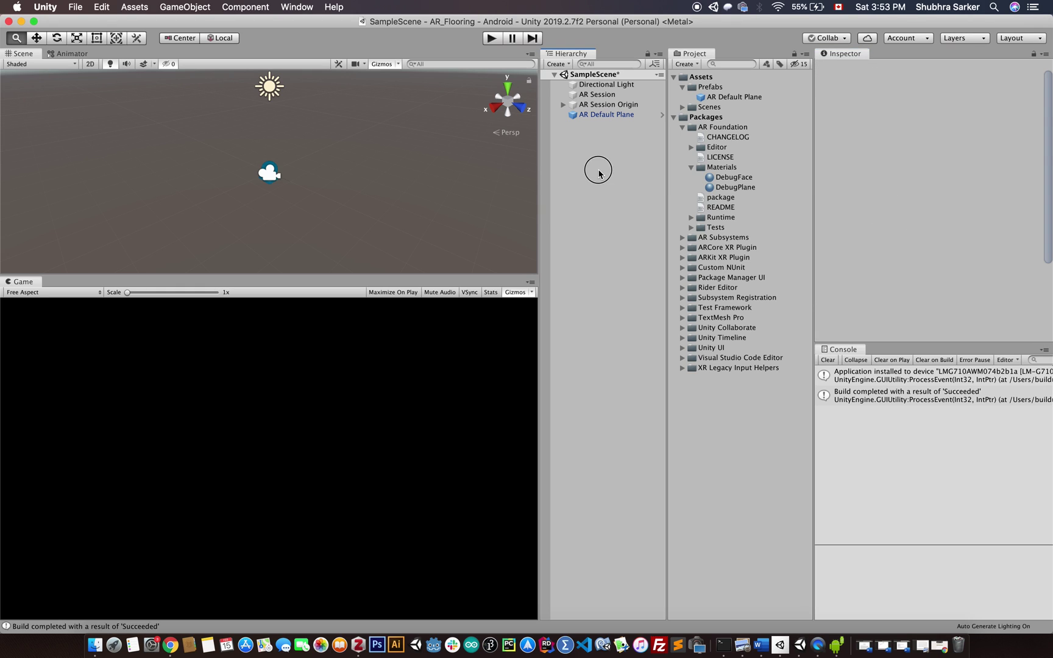
pyautogui.click(674, 117)
# - Create a new folder named 'Materials' under Assets
pyautogui.click(682, 87)
pyautogui.click(695, 77)
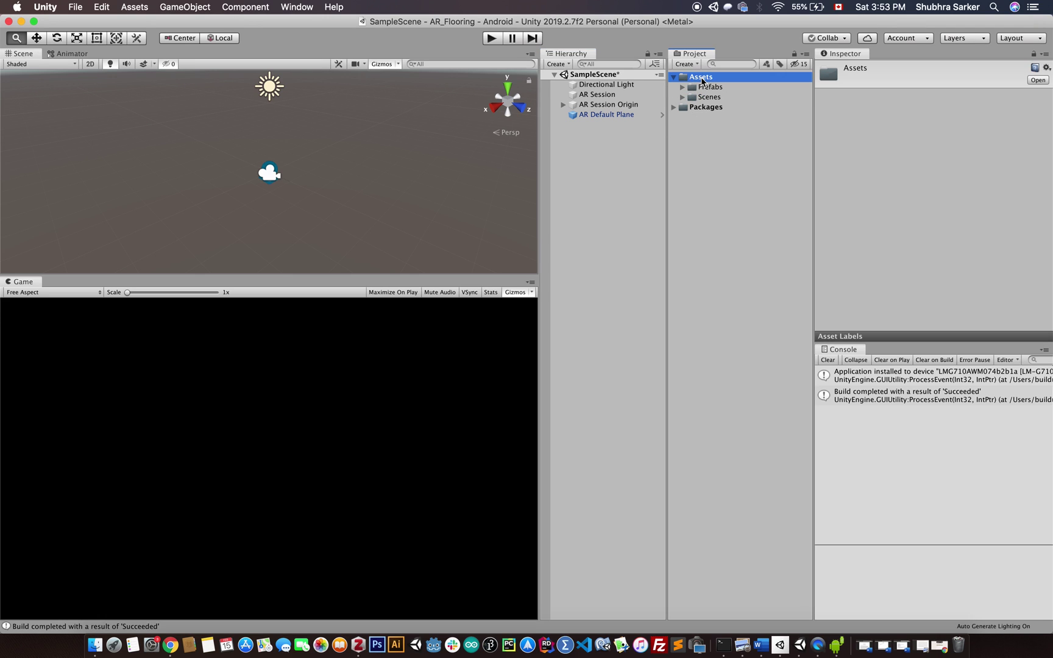
pyautogui.rightClick(702, 80)
pyautogui.moveTo(793, 83)
pyautogui.click(872, 83)
pyautogui.write('Materials')
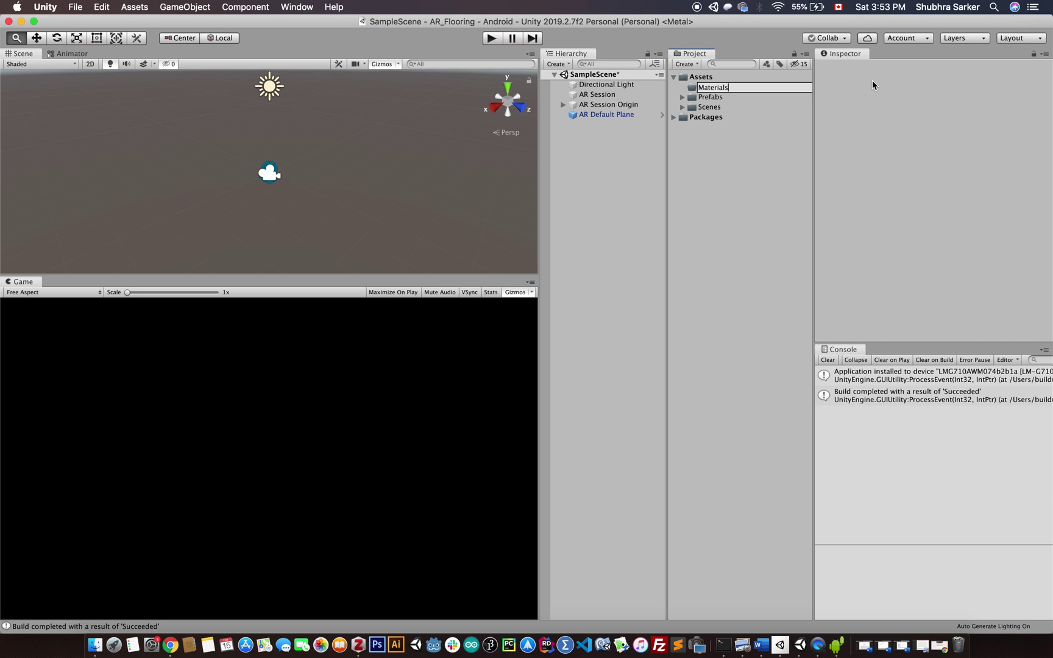
pyautogui.press('Return')
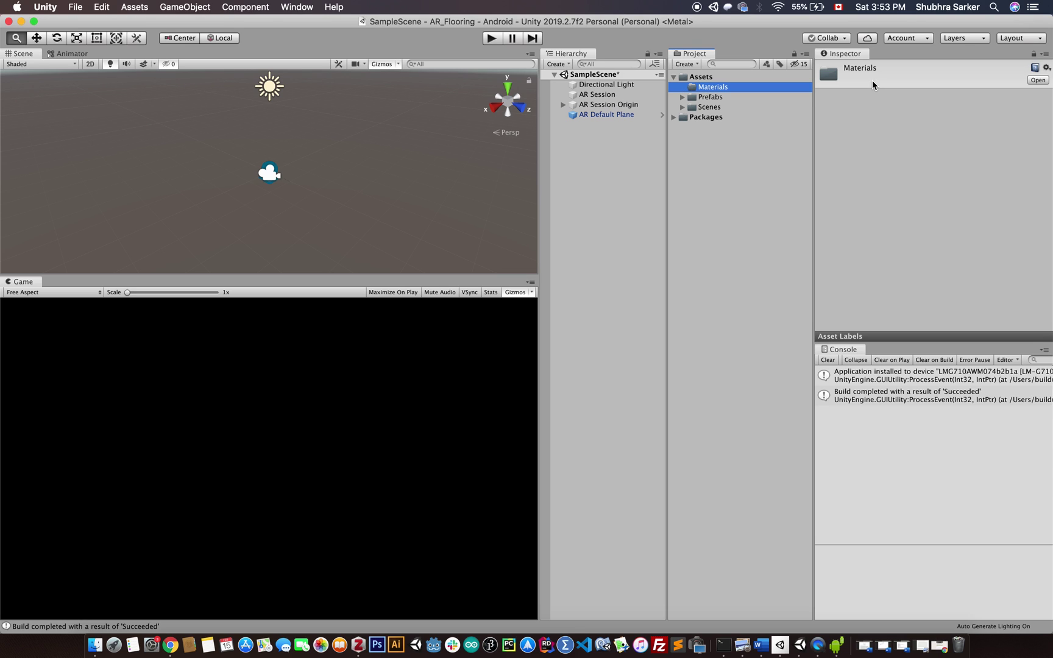
# - Create a new material named 'FloorMat' inside the Materials folder
pyautogui.rightClick(723, 89)
pyautogui.moveTo(789, 93)
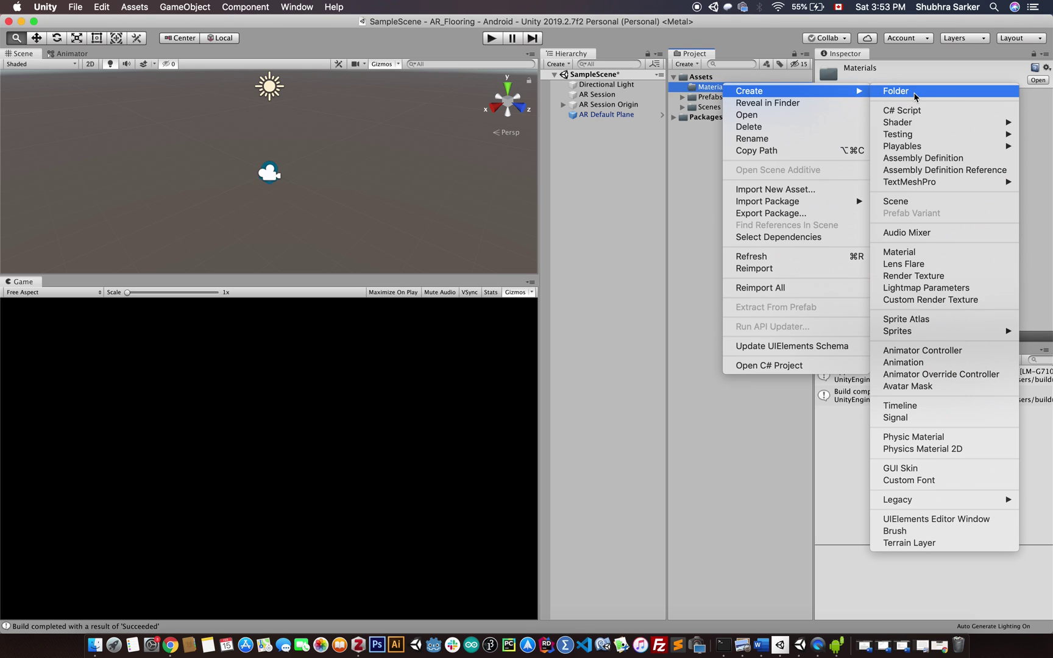
pyautogui.click(908, 251)
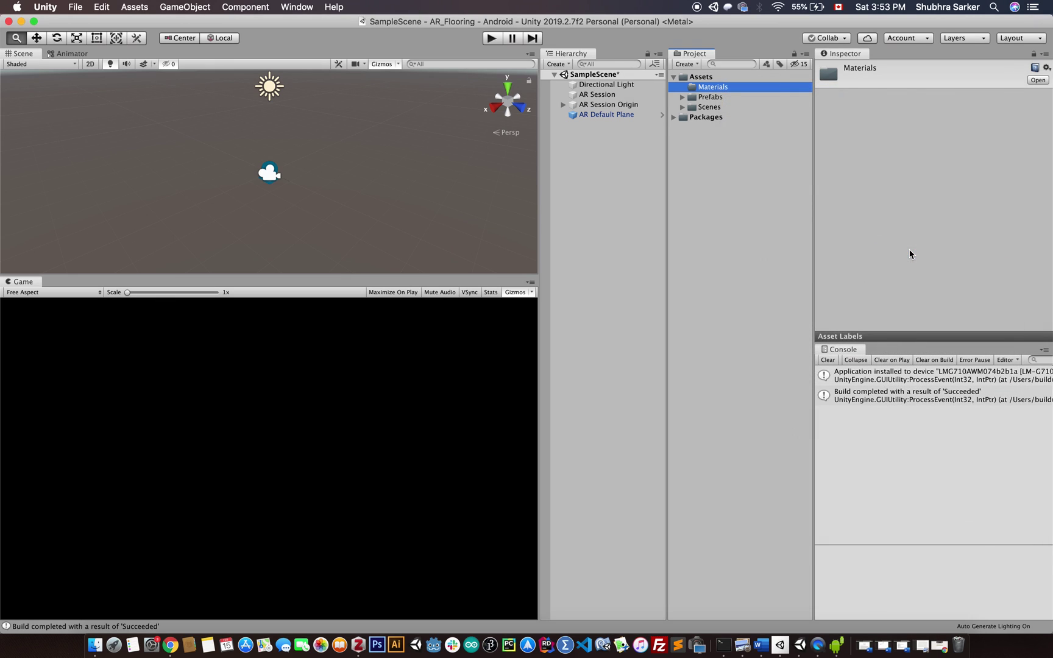
pyautogui.write('F')
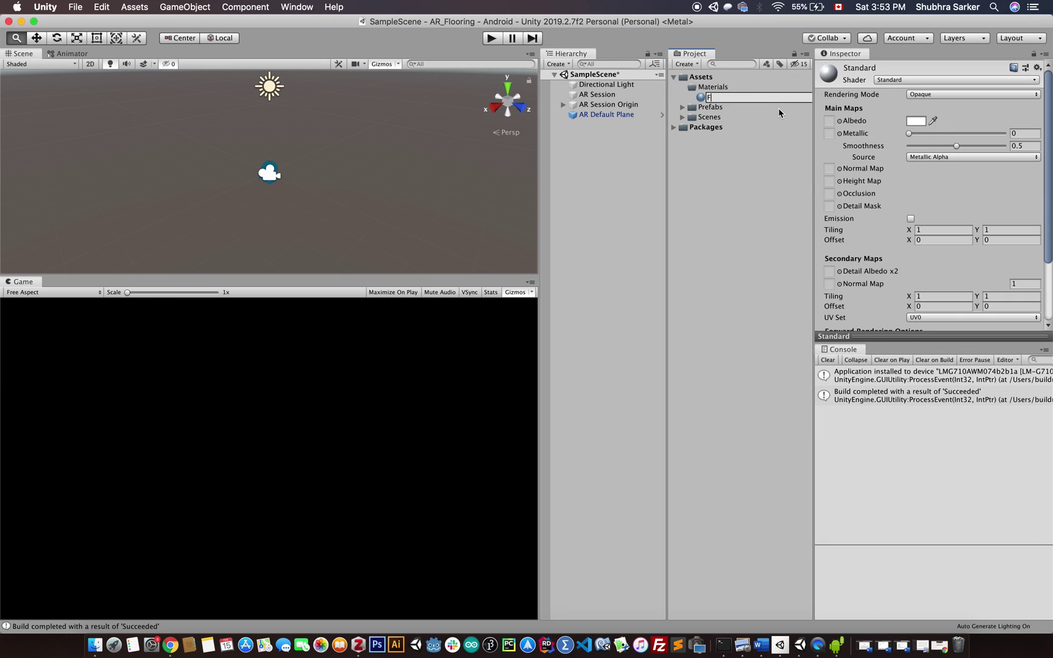
pyautogui.write('loorMat')
pyautogui.press('Return')
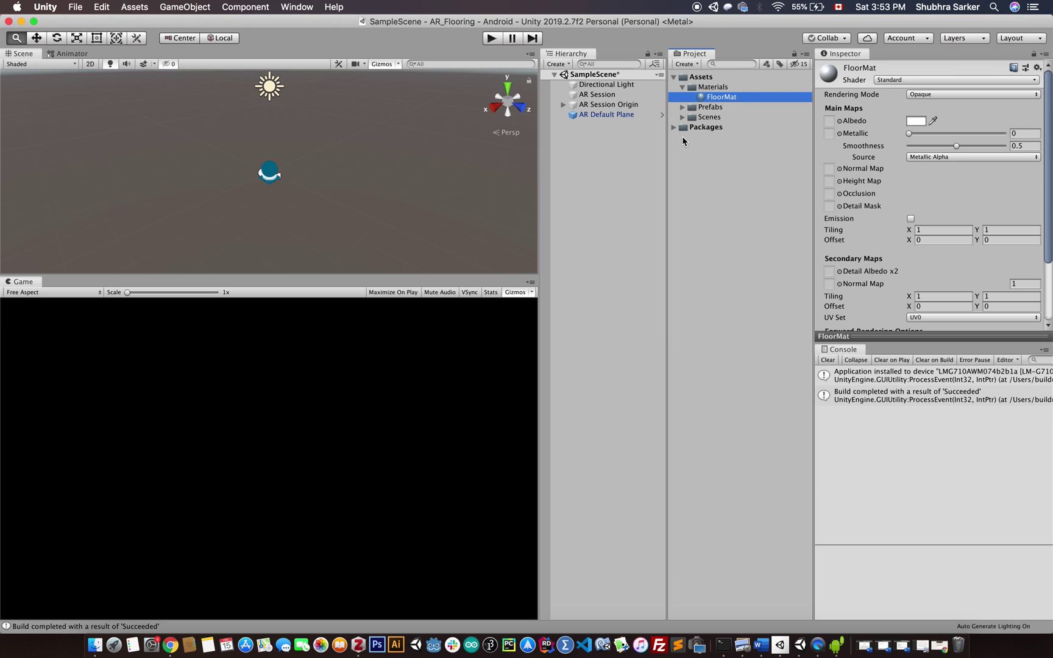
# - Delete the AR Default Plane instance from the scene
pyautogui.click(620, 117)
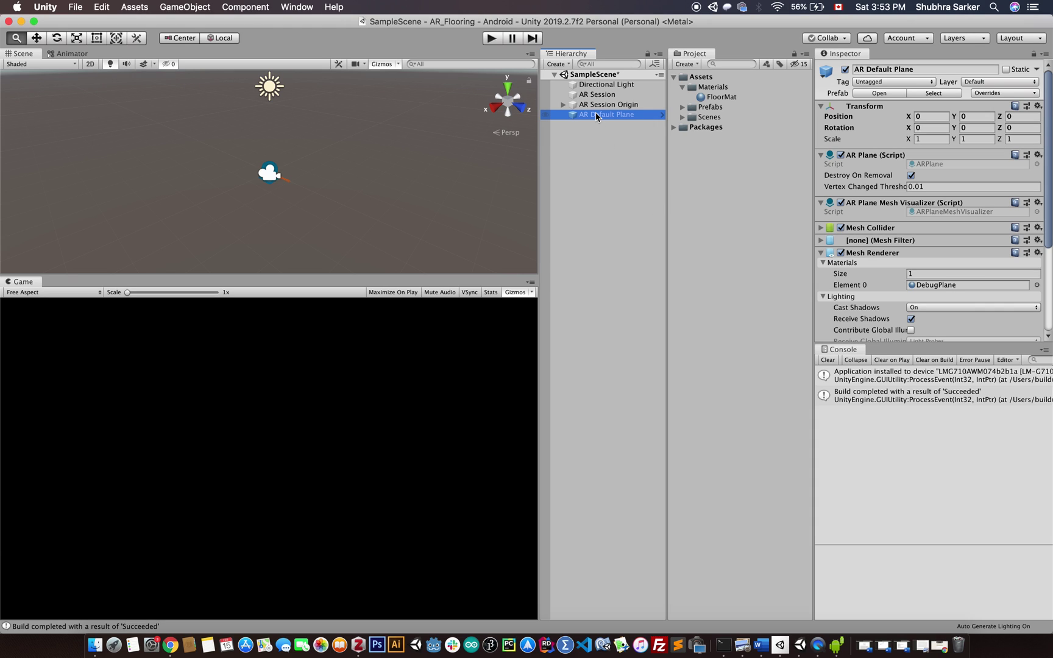
pyautogui.rightClick(596, 116)
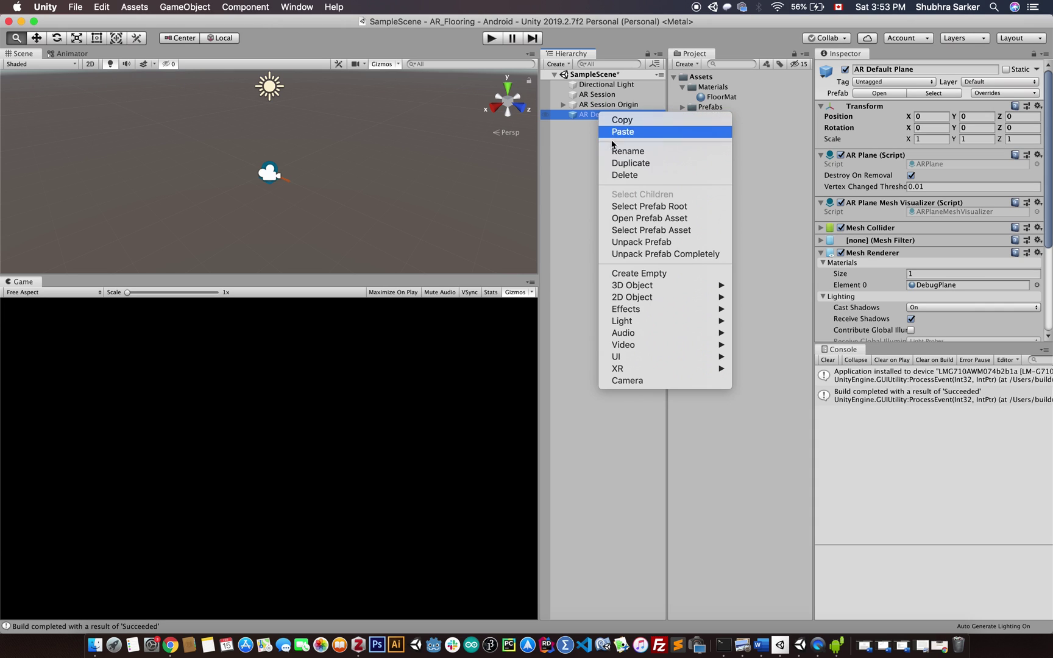
pyautogui.click(622, 175)
# - Open the AR Default Plane prefab and assign FloorMat as its mesh material
pyautogui.click(682, 107)
pyautogui.click(716, 119)
pyautogui.doubleClick(717, 119)
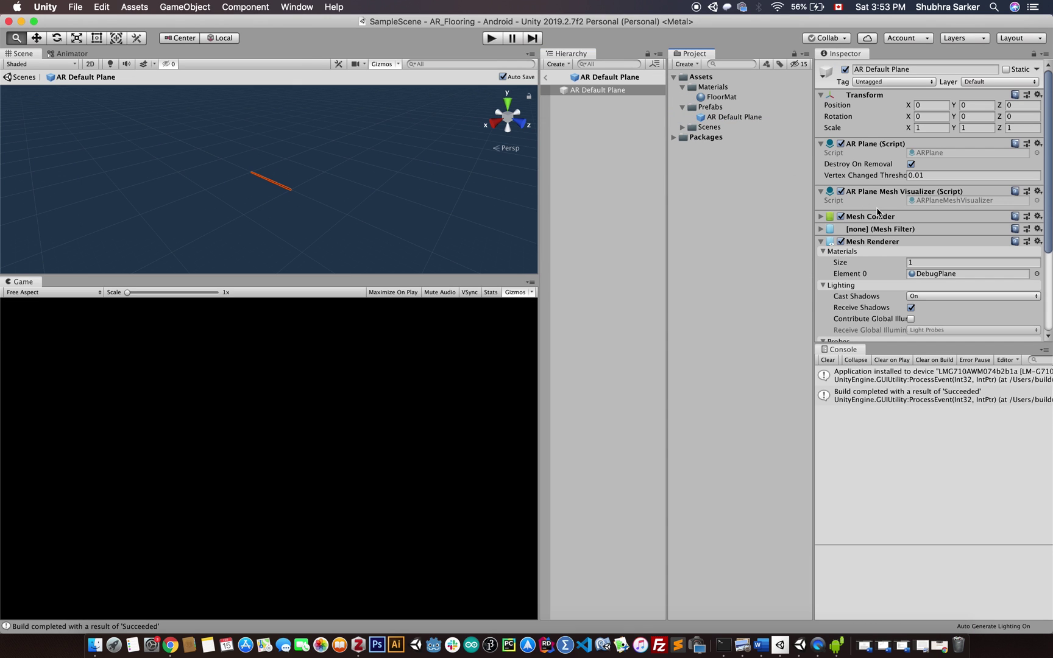
pyautogui.moveTo(721, 97); pyautogui.dragTo(962, 180)
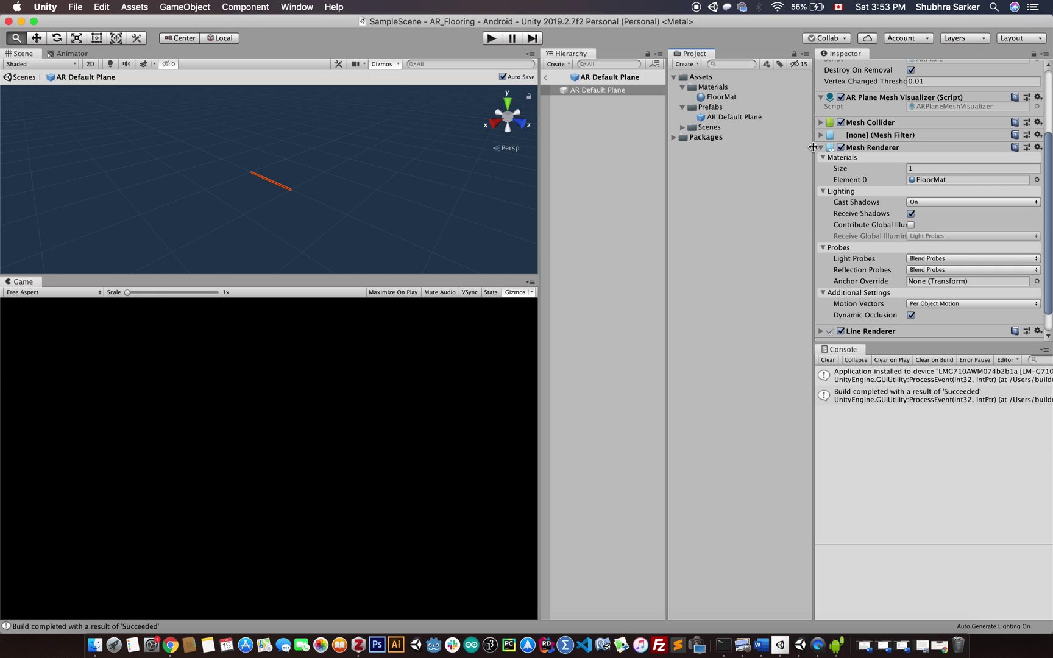
# - Return to the scene and show FloorMat's full material settings in the Inspector
pyautogui.click(735, 117)
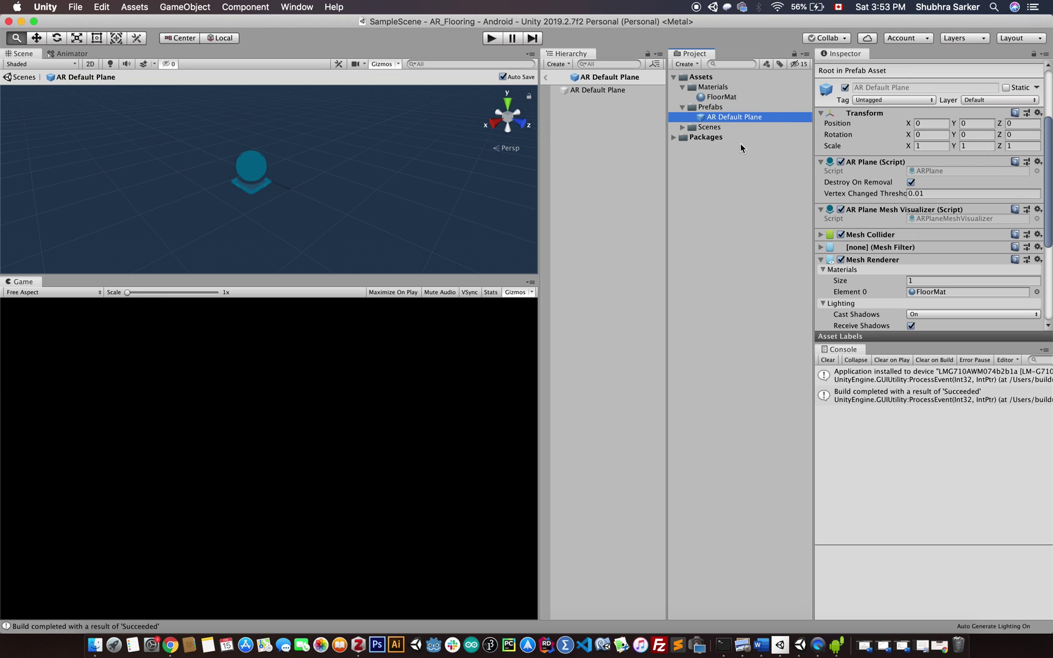
pyautogui.click(546, 78)
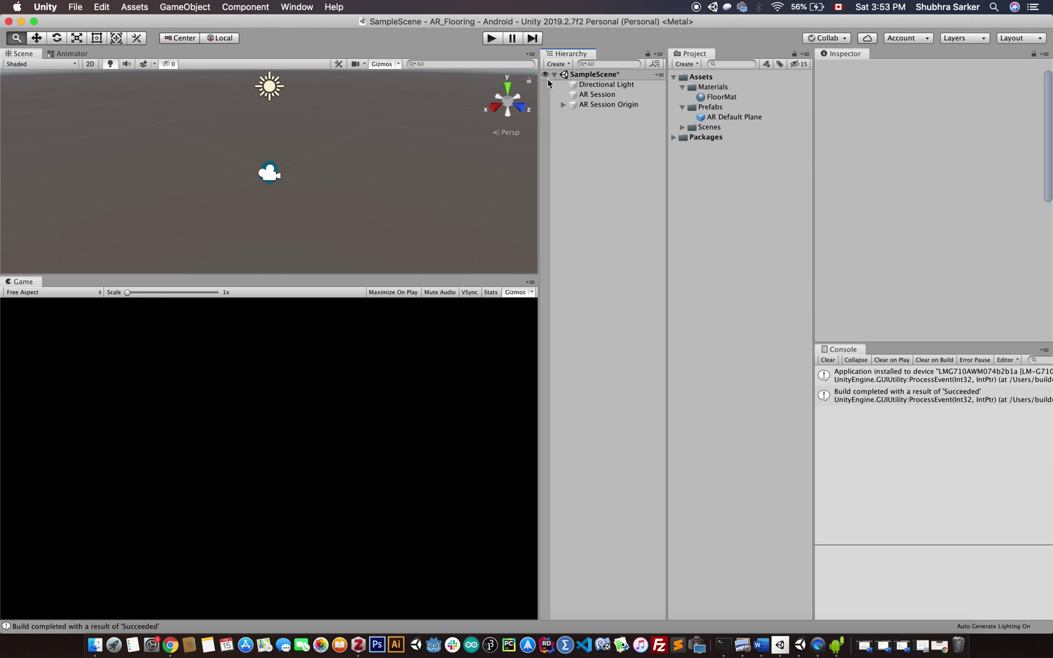
pyautogui.click(721, 96)
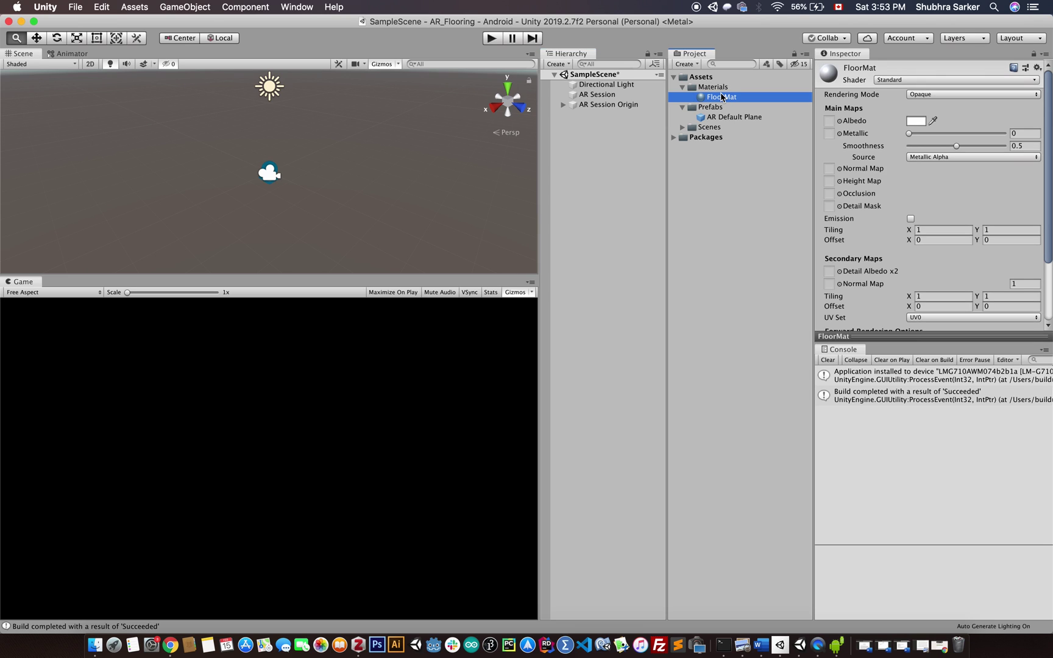
pyautogui.click(902, 535)
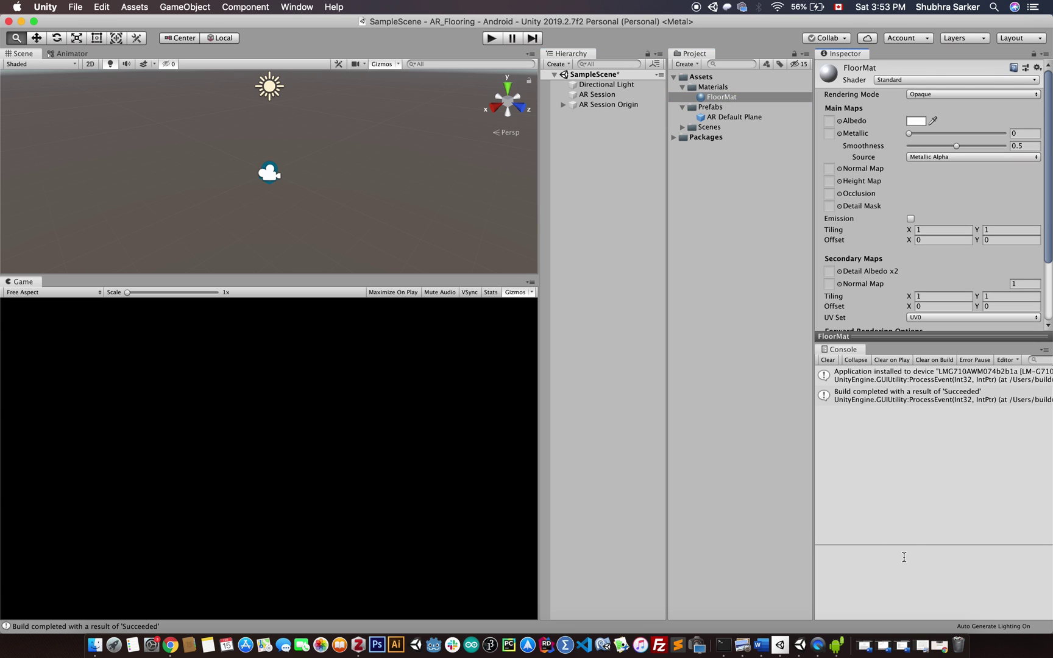
pyautogui.moveTo(881, 344); pyautogui.dragTo(878, 498)
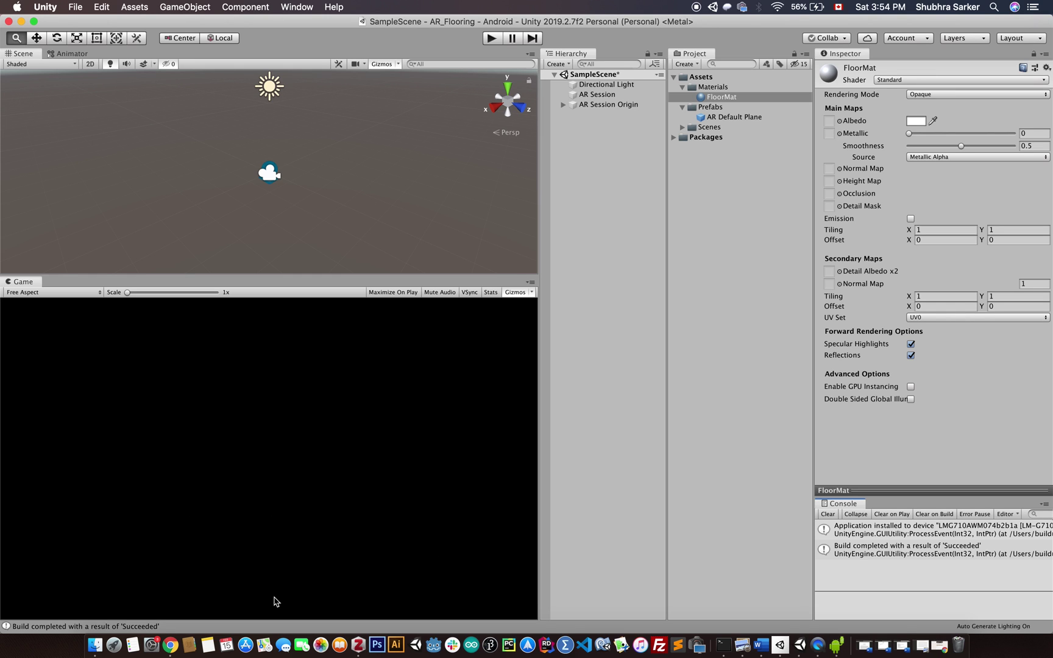
# - Drag the Floor1 image from the Desktop in Finder into Unity's Assets
pyautogui.click(115, 645)
pyautogui.click(160, 90)
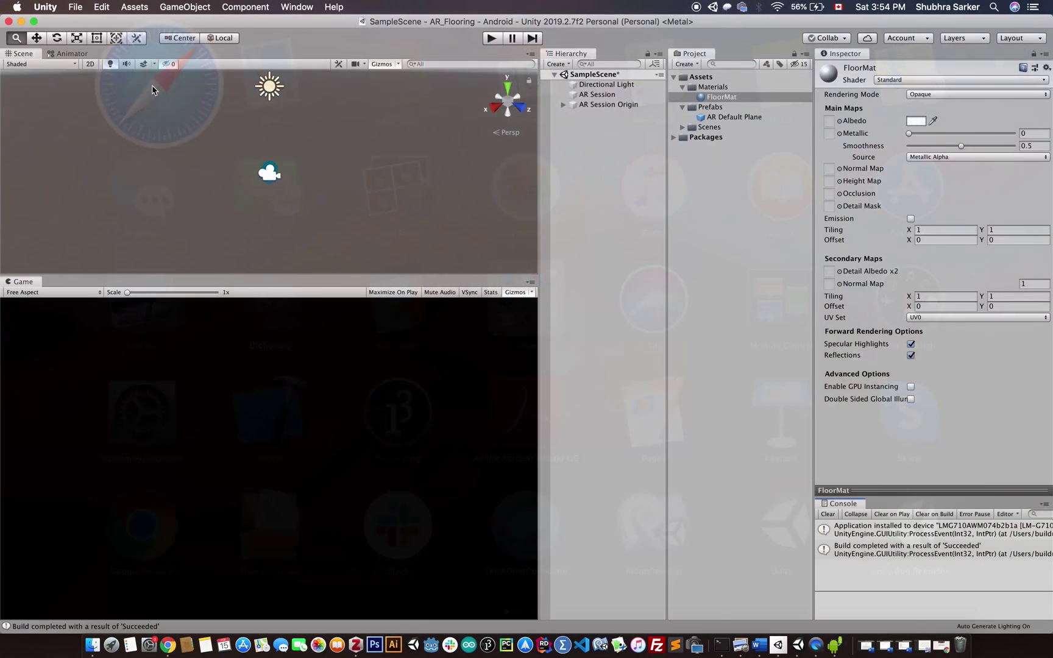
pyautogui.press('super+Tab')
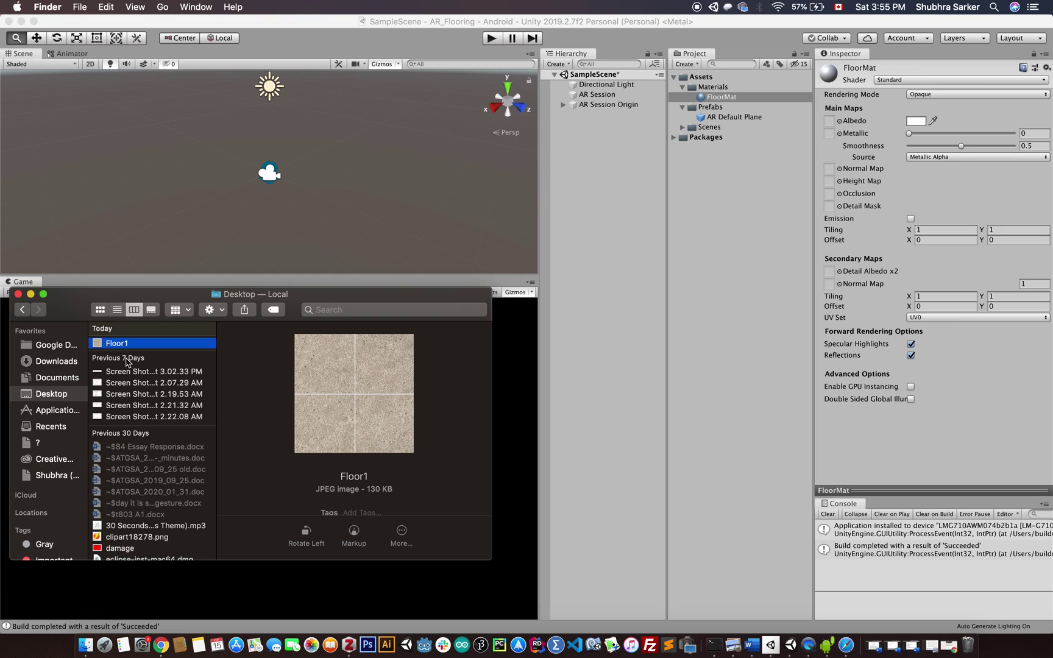
pyautogui.moveTo(118, 348); pyautogui.dragTo(724, 83)
# - Create a new folder named 'Texture' under Assets
pyautogui.click(687, 99)
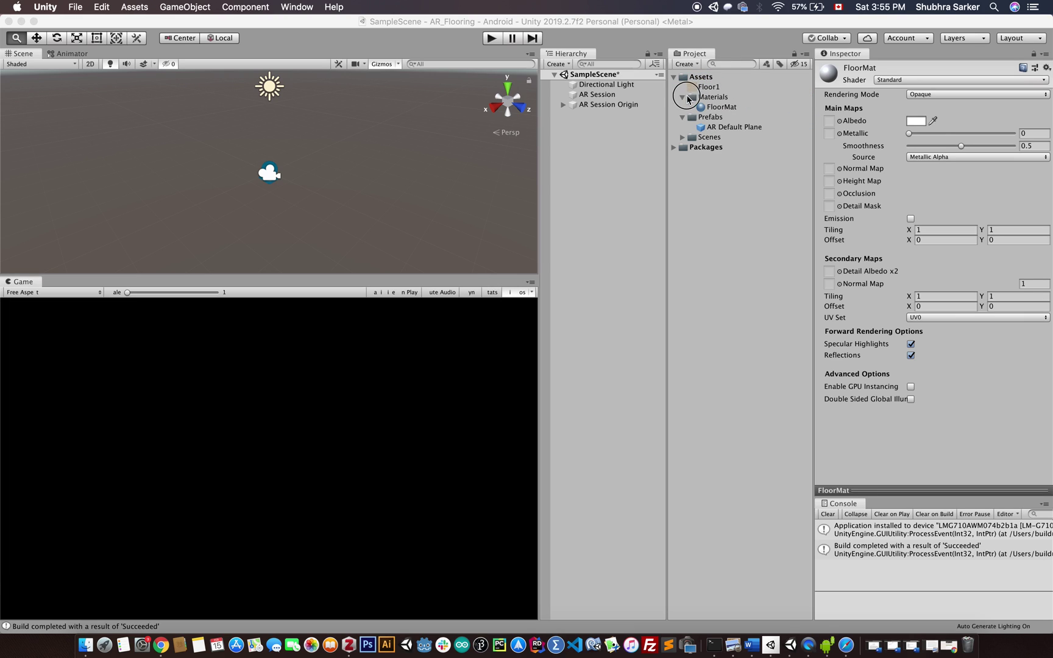
pyautogui.click(687, 99)
pyautogui.click(682, 107)
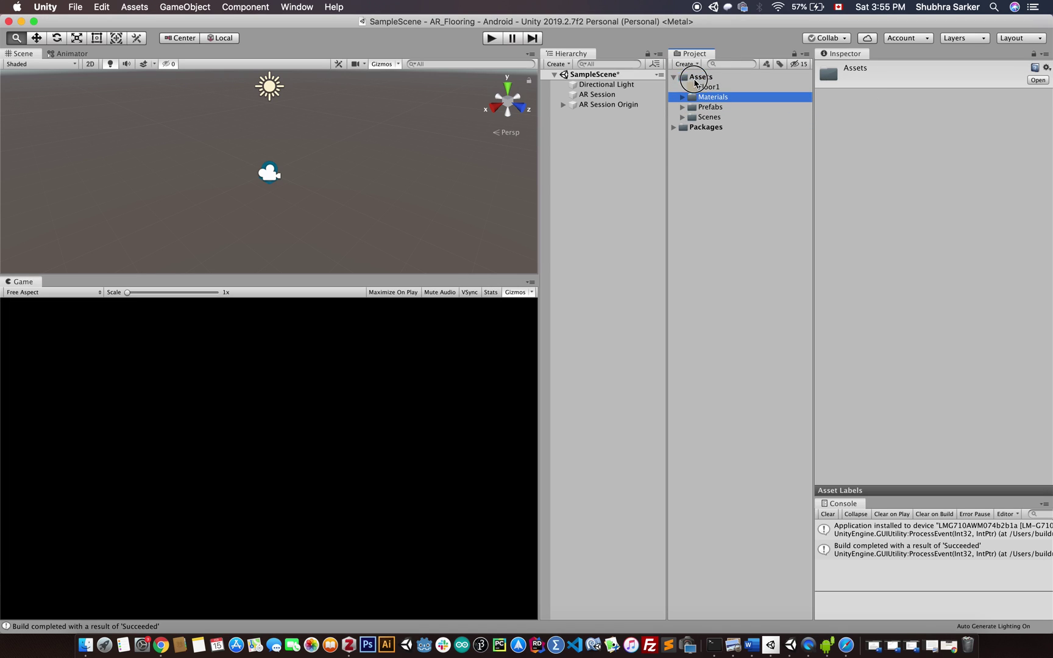
pyautogui.rightClick(695, 80)
pyautogui.moveTo(721, 84)
pyautogui.click(865, 85)
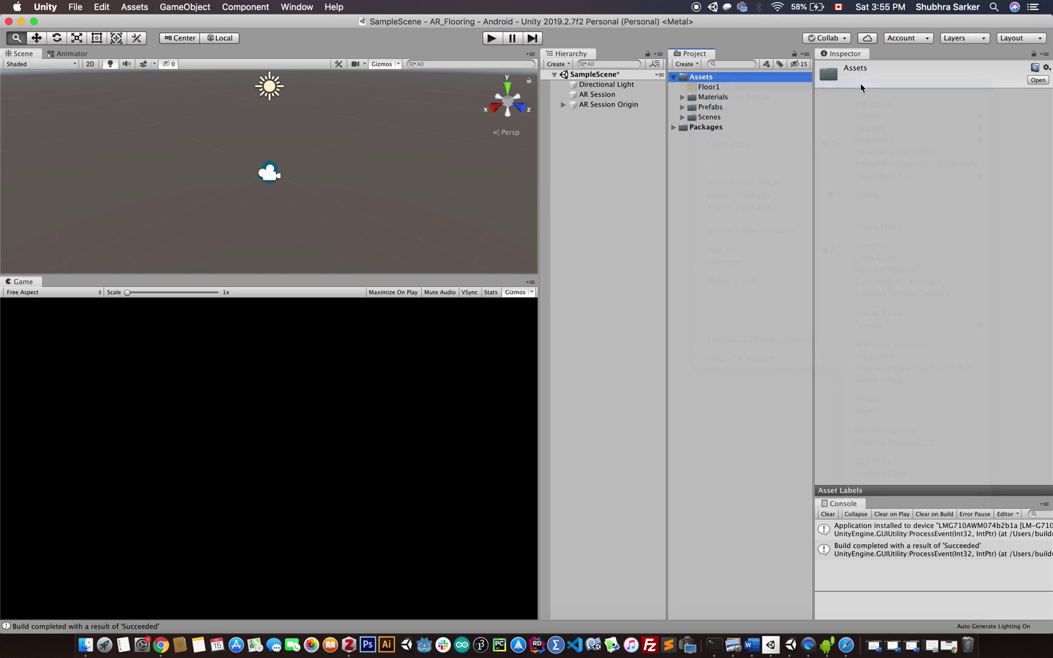
pyautogui.write('Texture')
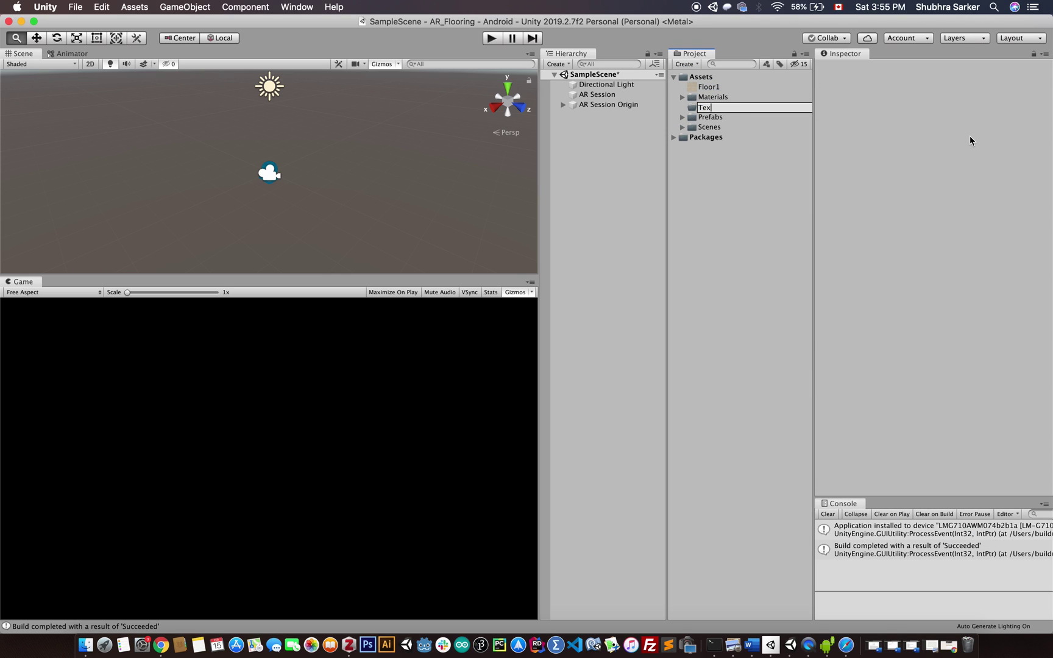
pyautogui.press('Return')
# - Move Floor1 into the Texture folder and select the AR Default Plane prefab
pyautogui.moveTo(707, 87); pyautogui.dragTo(713, 127)
pyautogui.click(682, 117)
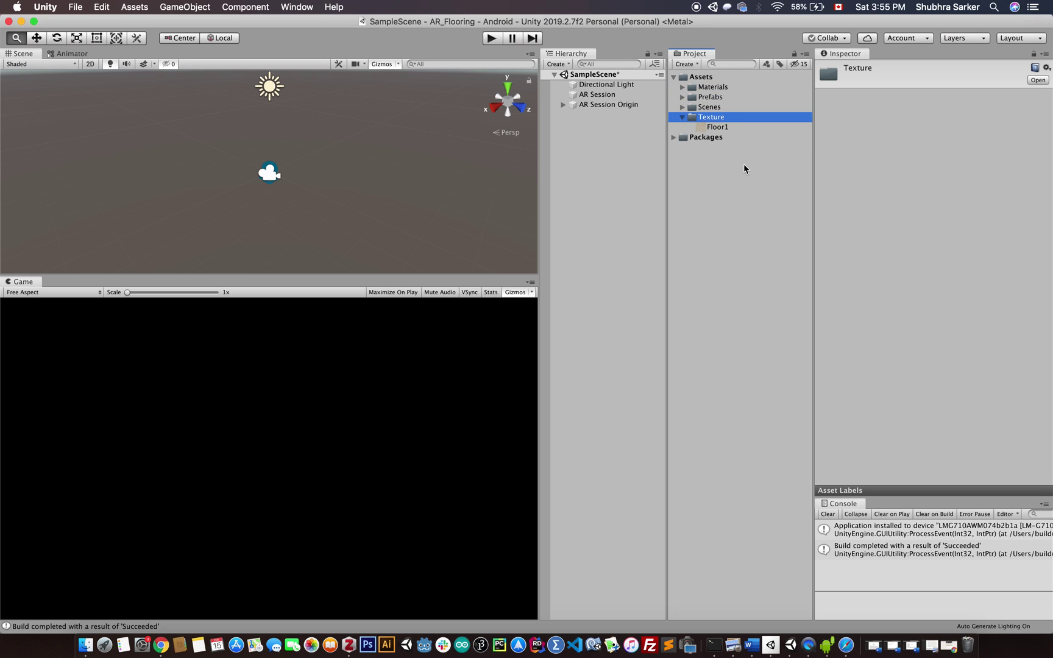
pyautogui.click(682, 97)
pyautogui.click(711, 109)
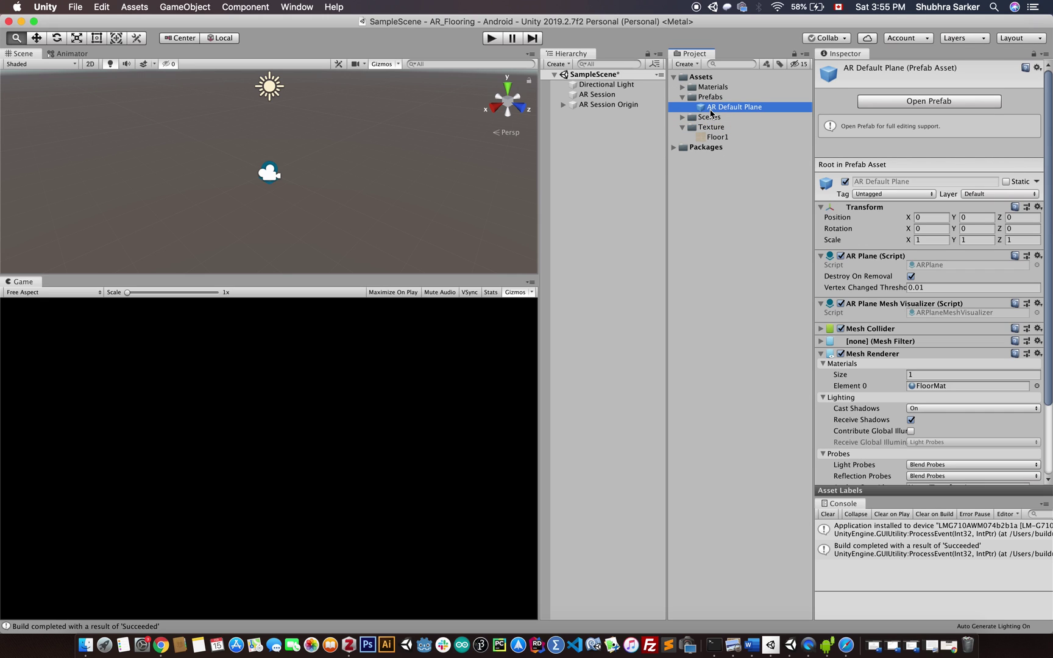
# - Give FloorMat the Floor1 Albedo texture, Metallic 0.491 and Smoothness 0
pyautogui.click(682, 97)
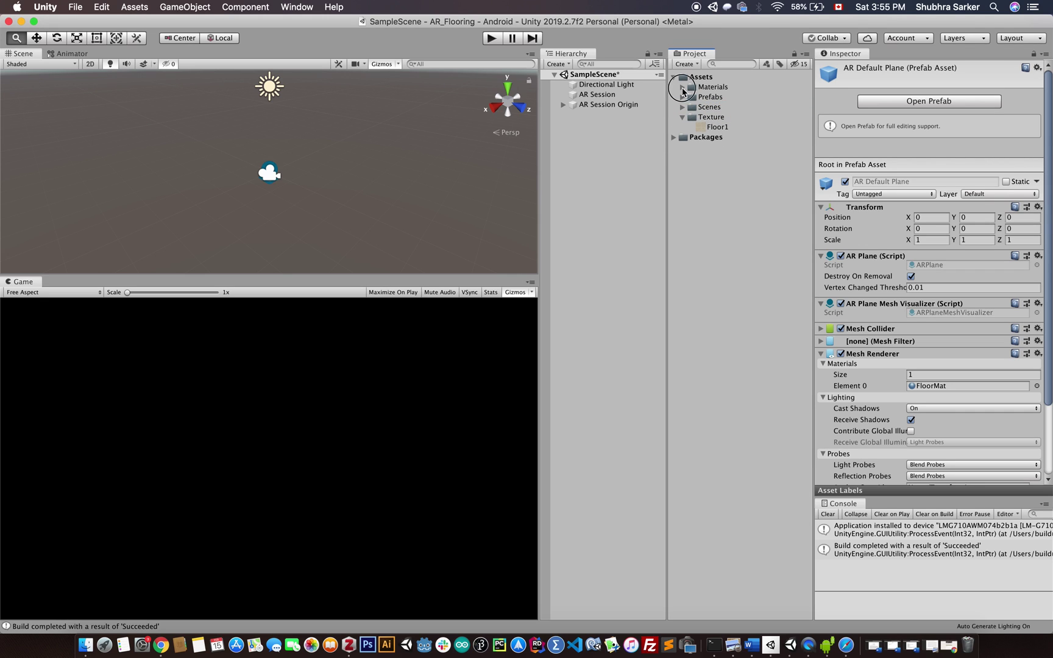
pyautogui.click(682, 87)
pyautogui.click(704, 97)
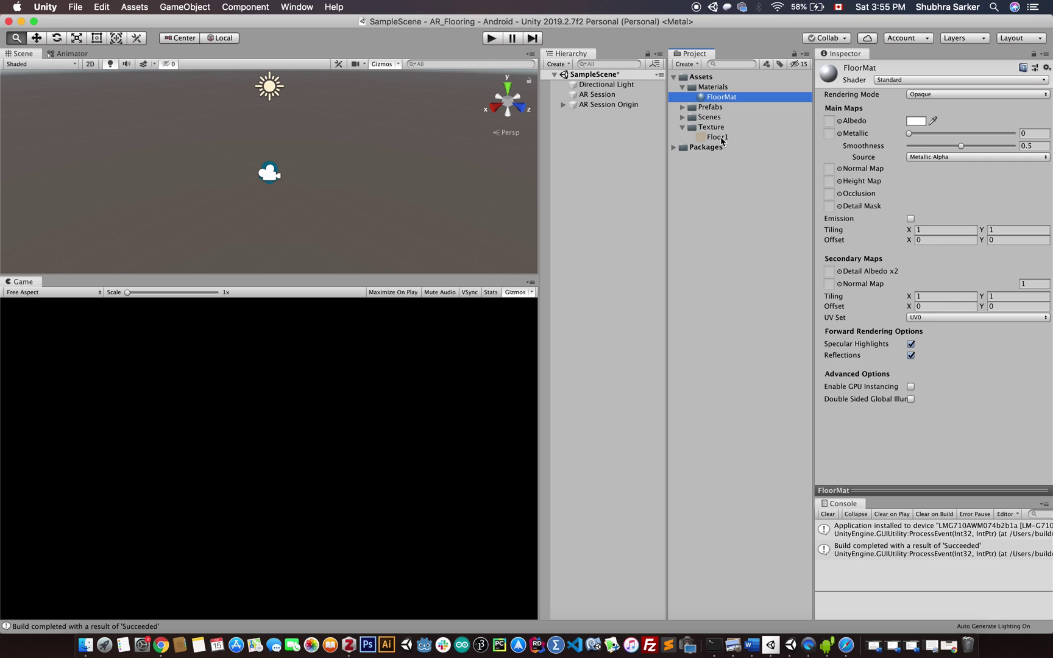
pyautogui.moveTo(715, 140); pyautogui.dragTo(832, 126)
pyautogui.moveTo(910, 134)
pyautogui.mouseDown()
pyautogui.moveTo(961, 133)
pyautogui.moveTo(906, 148)
pyautogui.mouseUp()
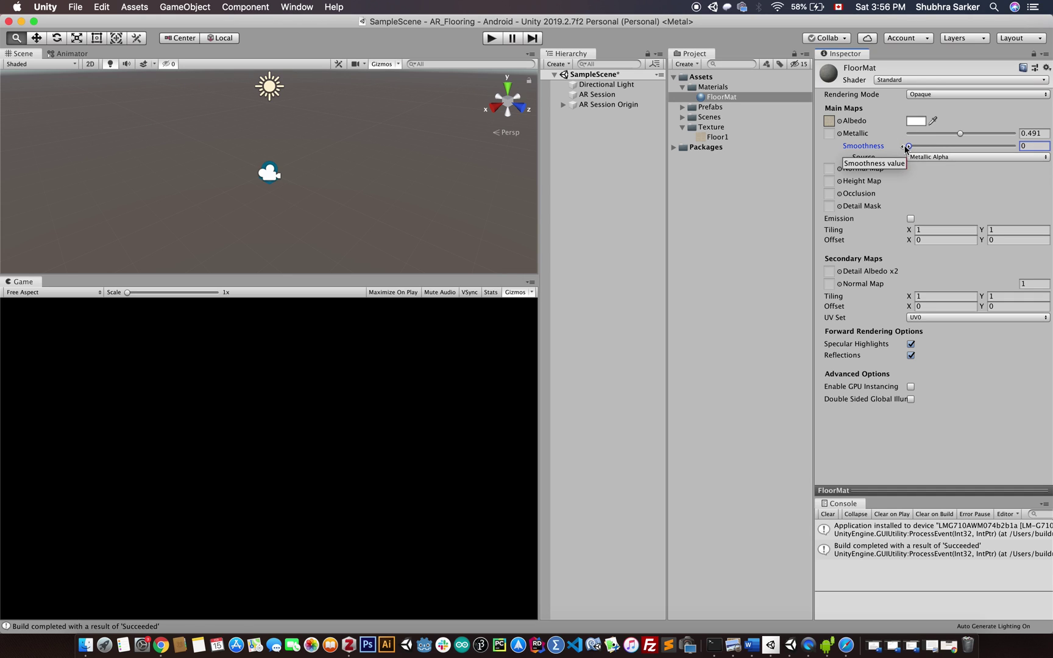
pyautogui.click(961, 134)
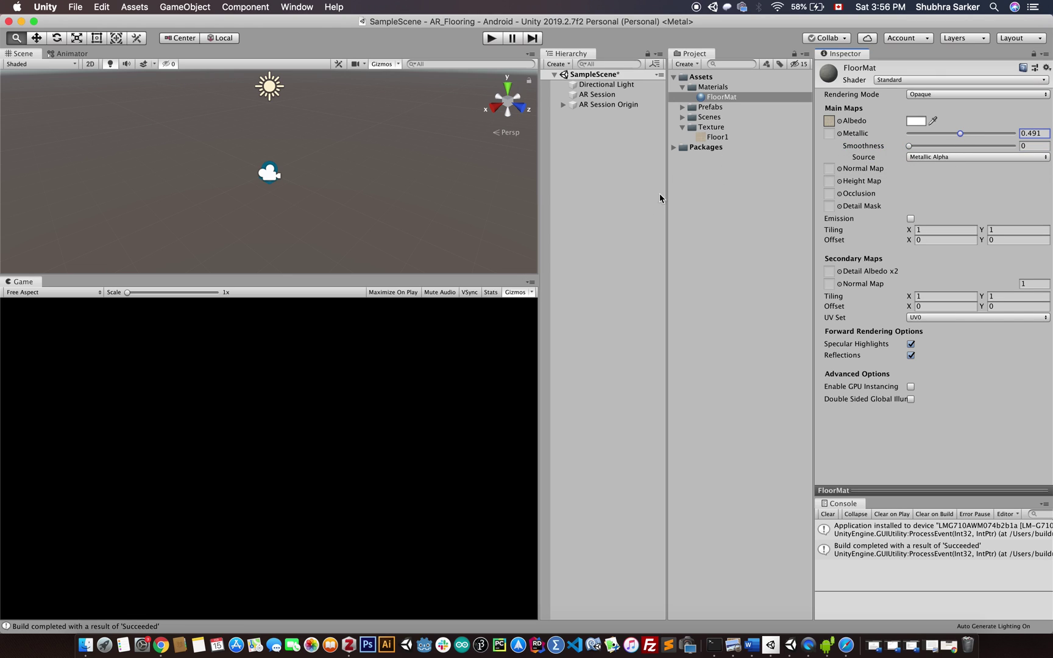
pyautogui.click(616, 229)
pyautogui.click(719, 97)
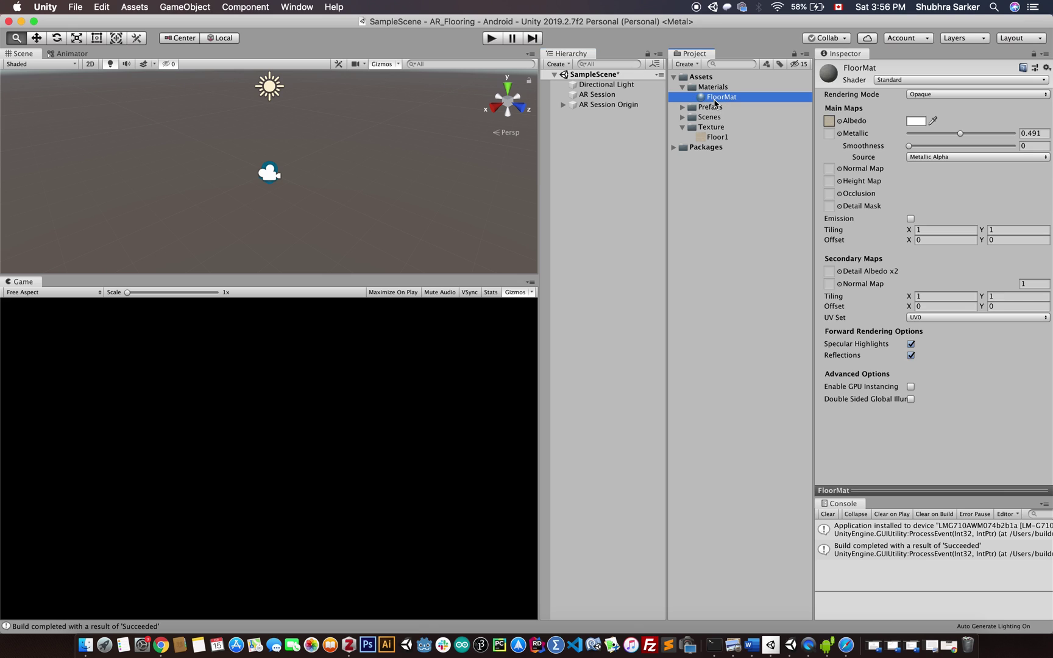
# - Start File > Build And Run to deploy to the connected Android device
pyautogui.click(74, 7)
pyautogui.click(108, 143)
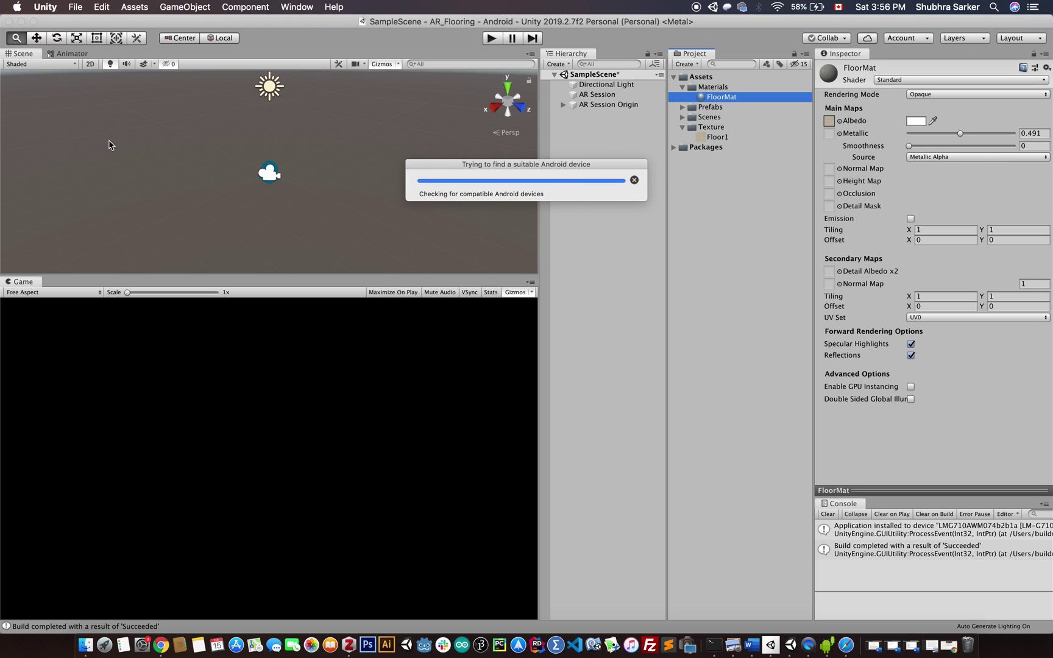